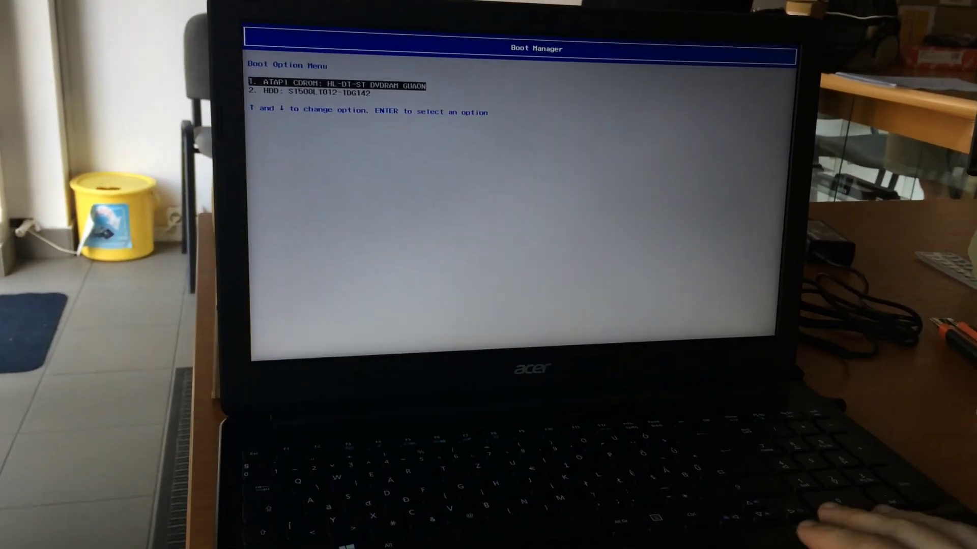
# Select the HDD entry in the Boot Option Menu to boot from the hard disk
pyautogui.press('Down')
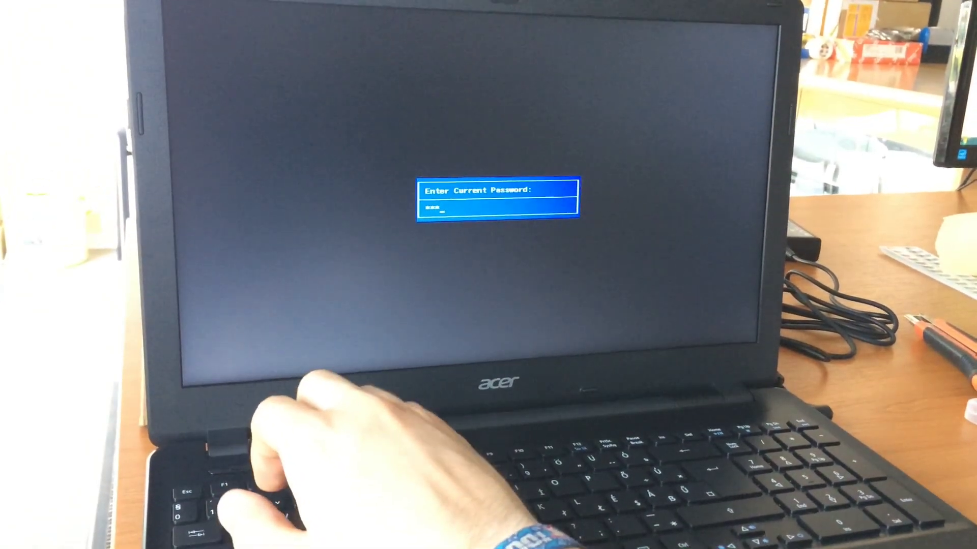
pyautogui.write('**')
# Unlock setup with the current password, then clear the supervisor password using blank new fields
pyautogui.press('Return')
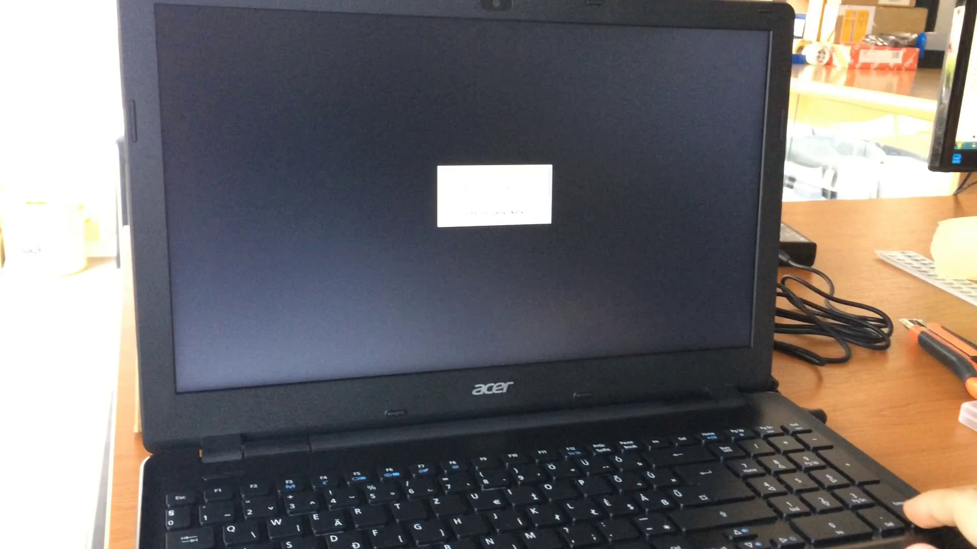
pyautogui.press('Return')
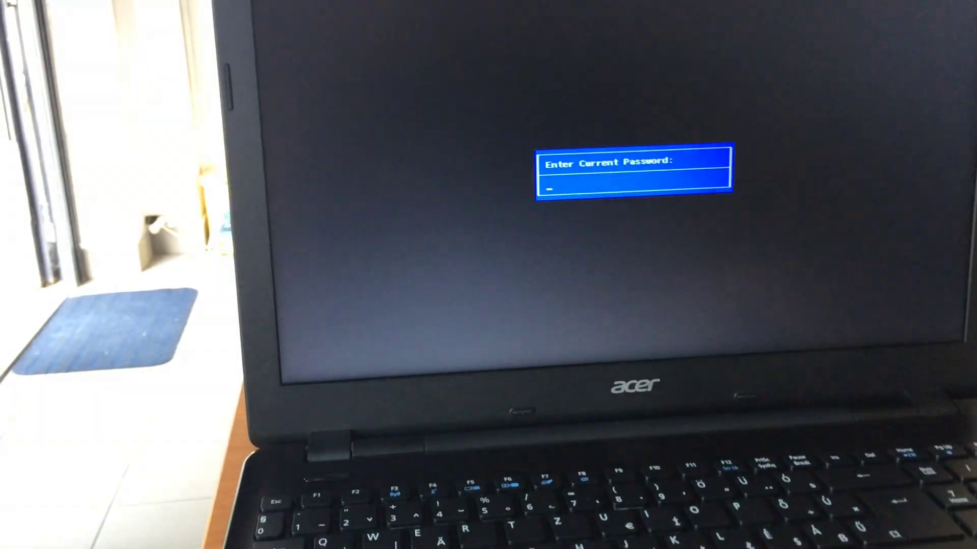
pyautogui.write('****')
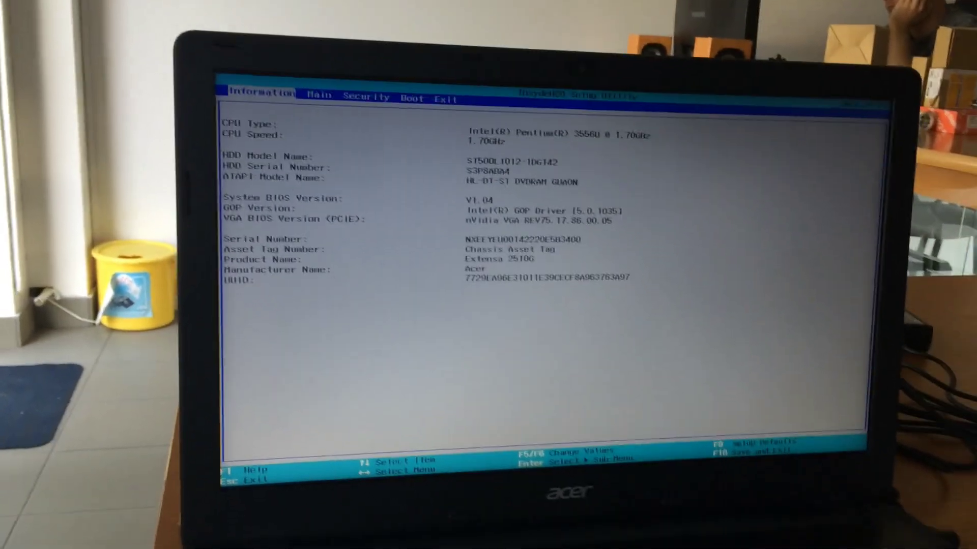
pyautogui.press('Right')
pyautogui.press('Right')
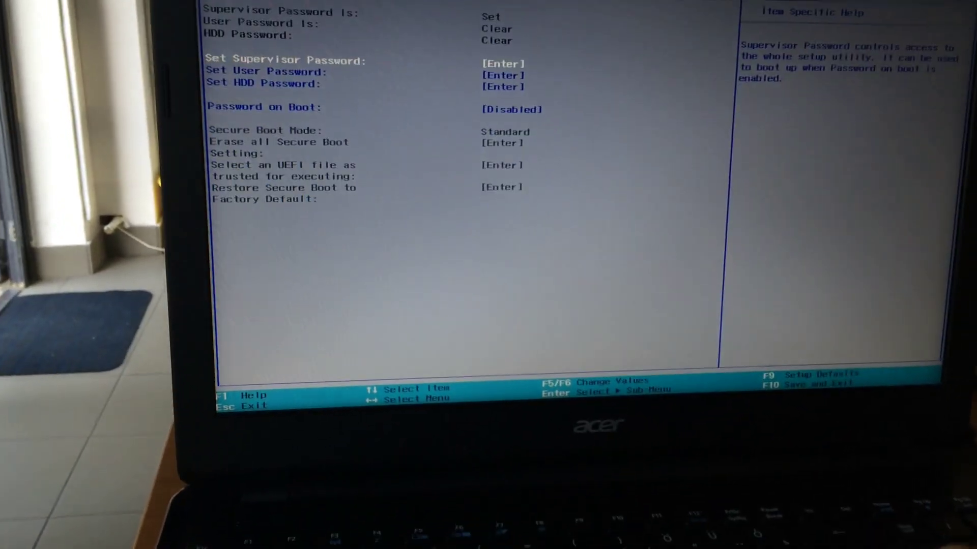
pyautogui.press('Right')
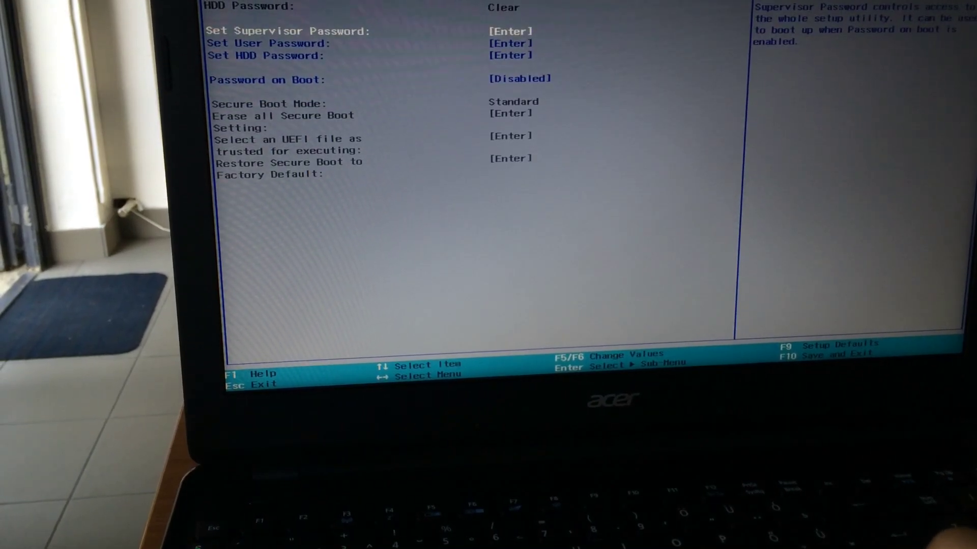
pyautogui.press('Return')
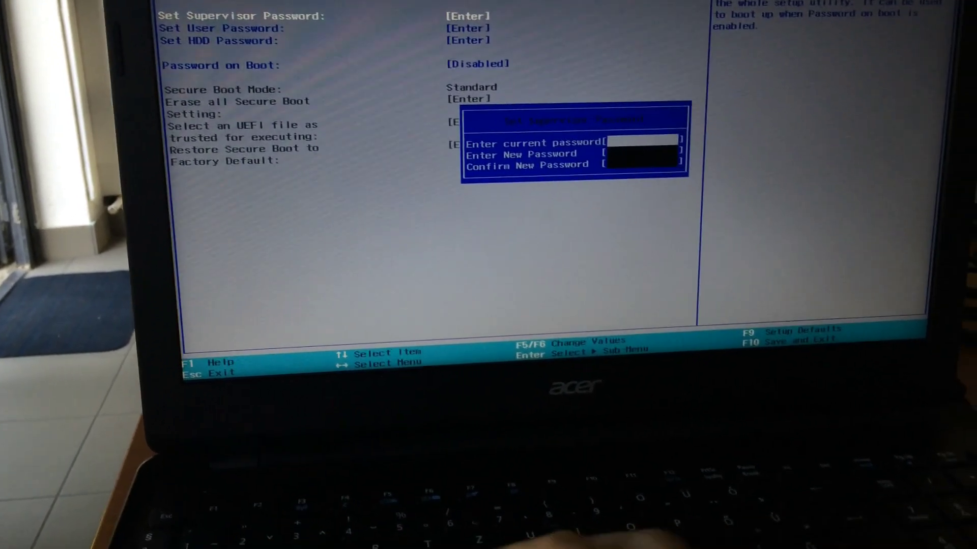
pyautogui.write('***')
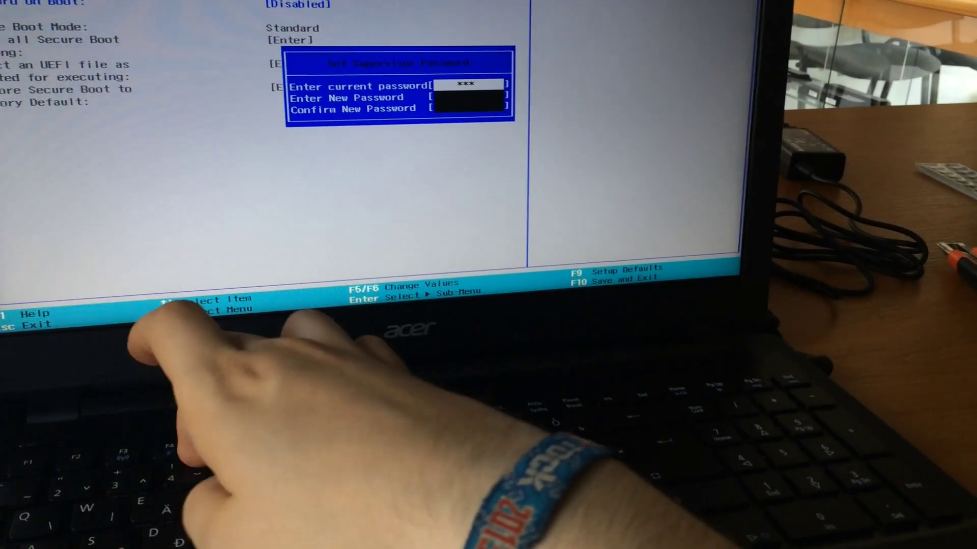
pyautogui.write('**')
pyautogui.press('Return')
pyautogui.press('Return')
pyautogui.press('Return')
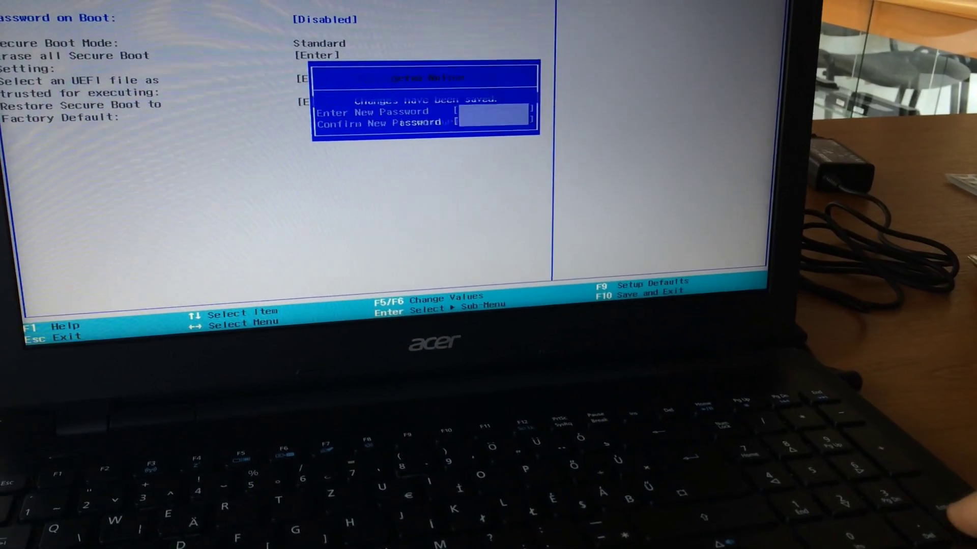
pyautogui.press('Return')
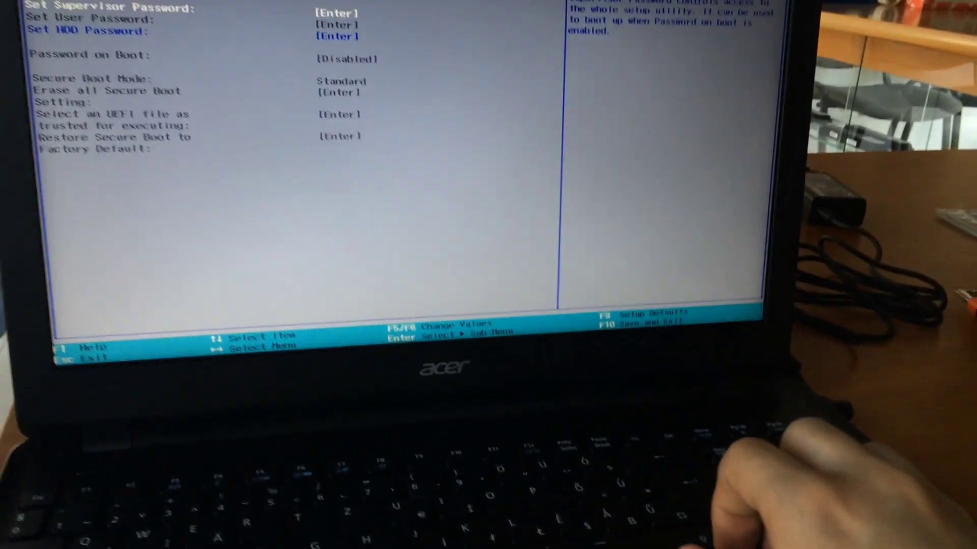
# Set Boot Mode to Legacy and accept the UEFI and reboot warnings
pyautogui.press('Right')
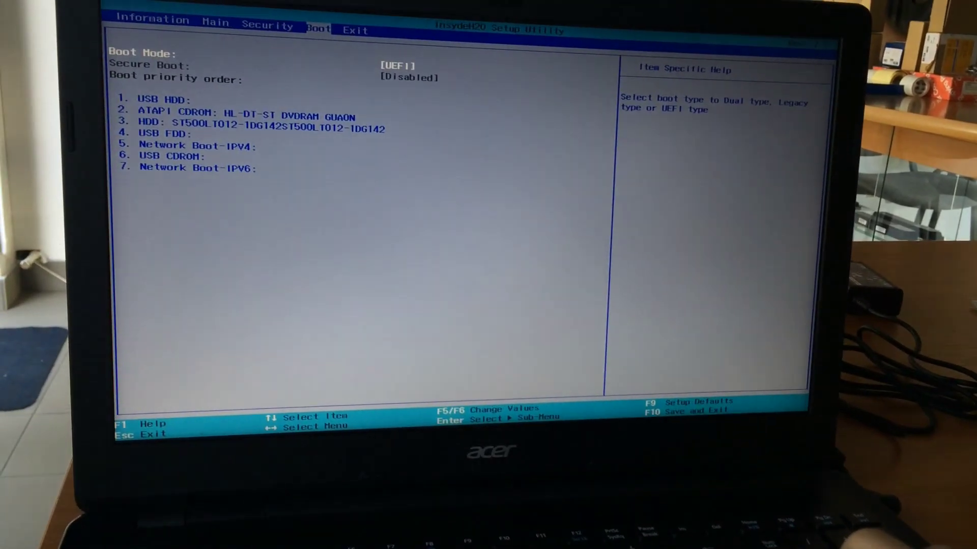
pyautogui.press('Down')
pyautogui.press('Return')
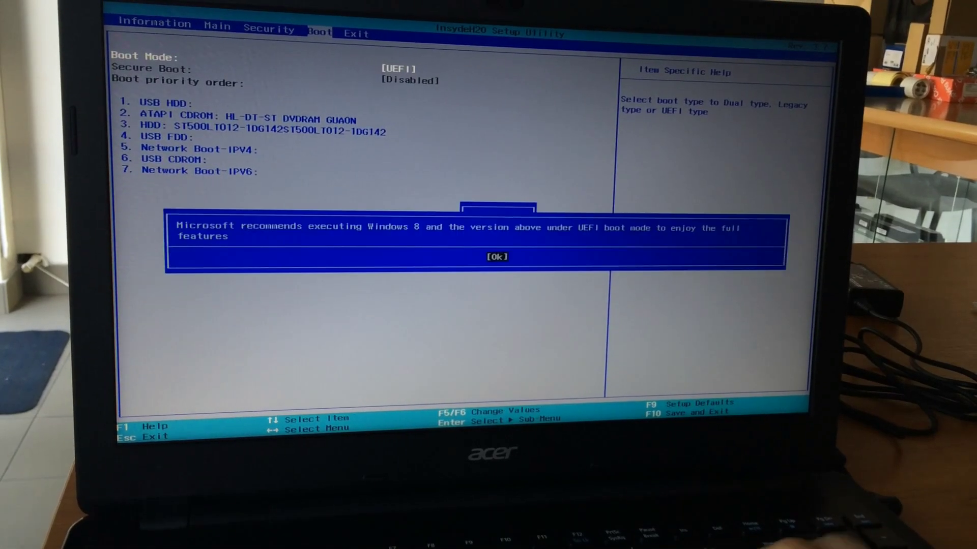
pyautogui.press('Return')
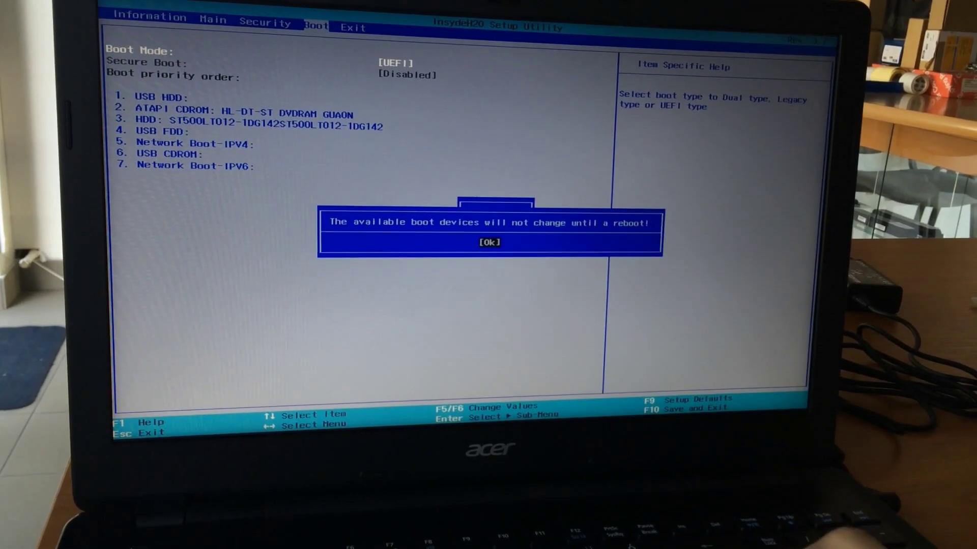
pyautogui.press('Return')
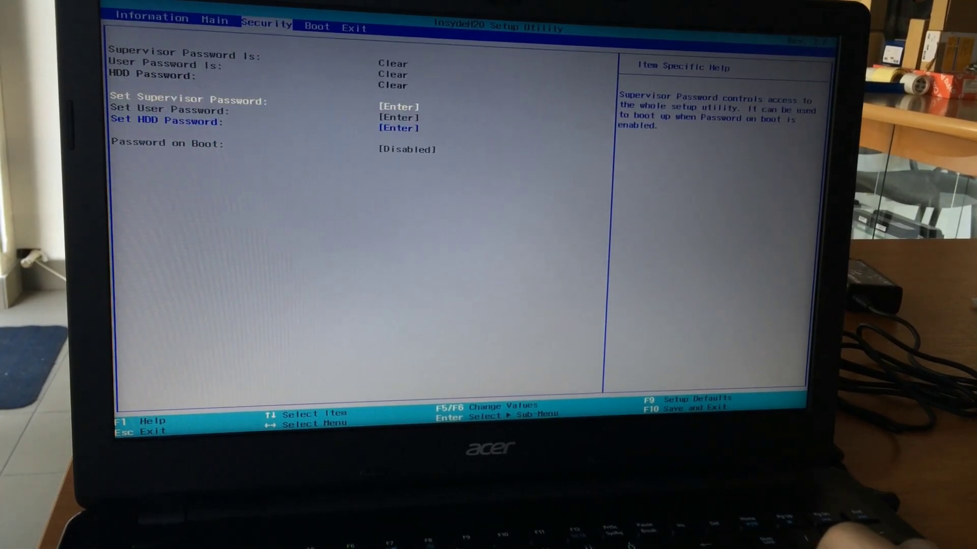
# Verify the supervisor password shows Clear and Boot Mode shows Legacy
pyautogui.press('Left')
pyautogui.press('Right')
pyautogui.press('Right')
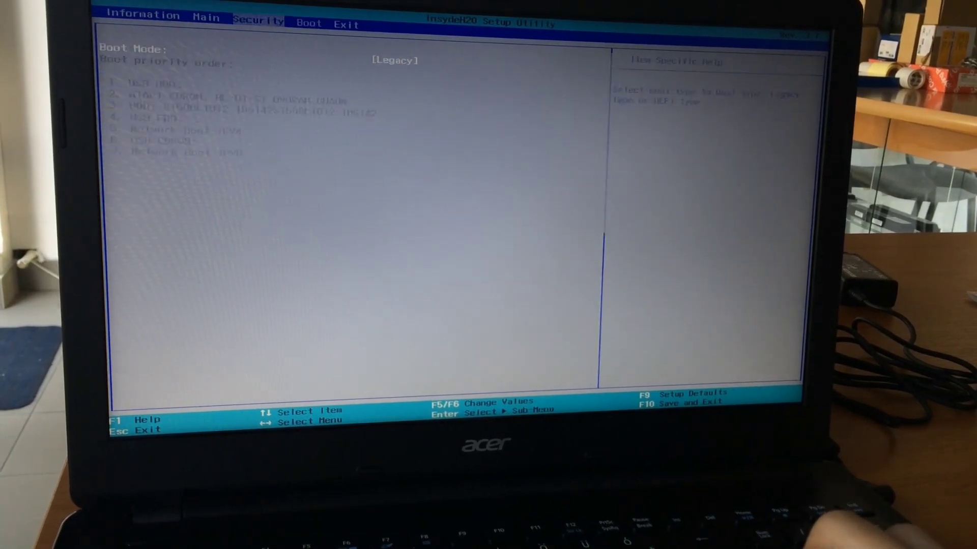
pyautogui.press('Left')
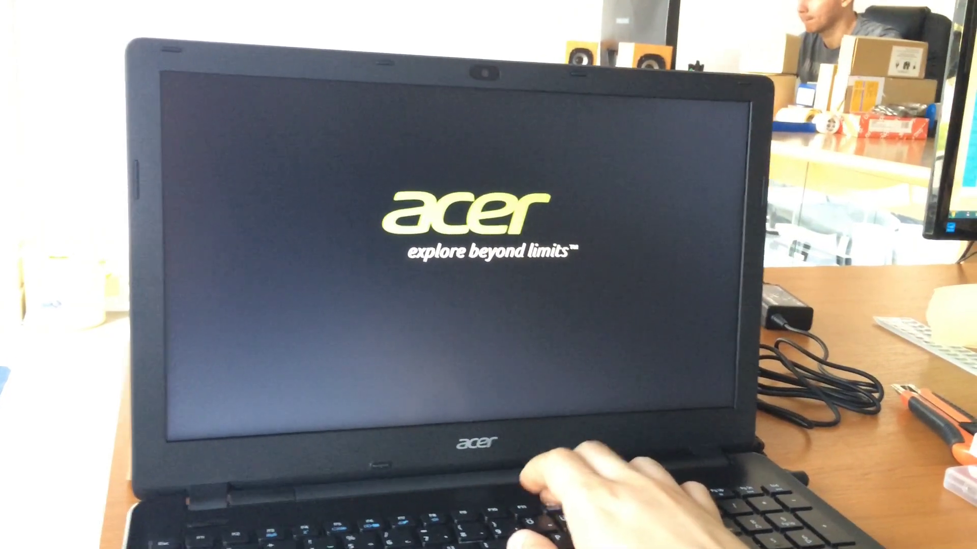
# Boot the Windows 7 disc from ATAPI CDROM using the F12 boot menu
pyautogui.press('F12')
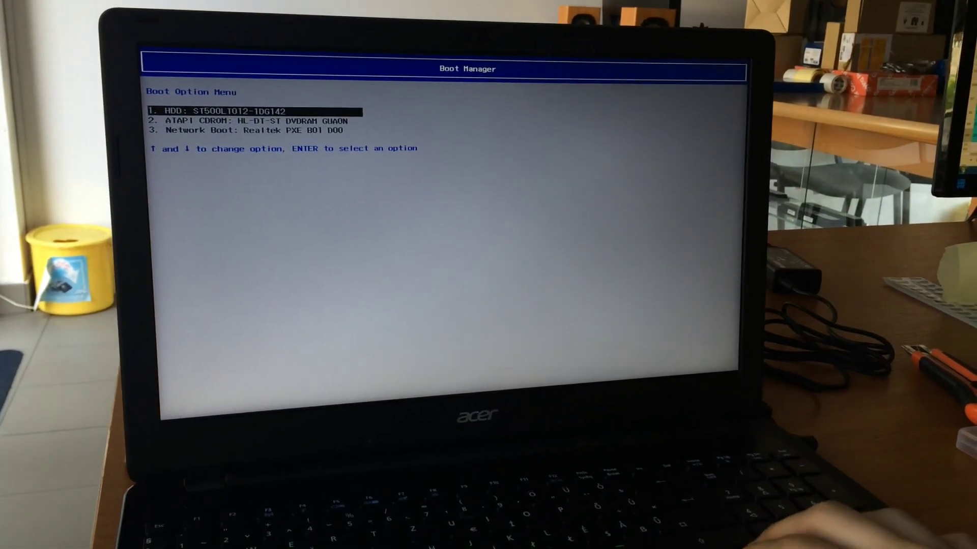
pyautogui.press('Down')
pyautogui.press('Return')
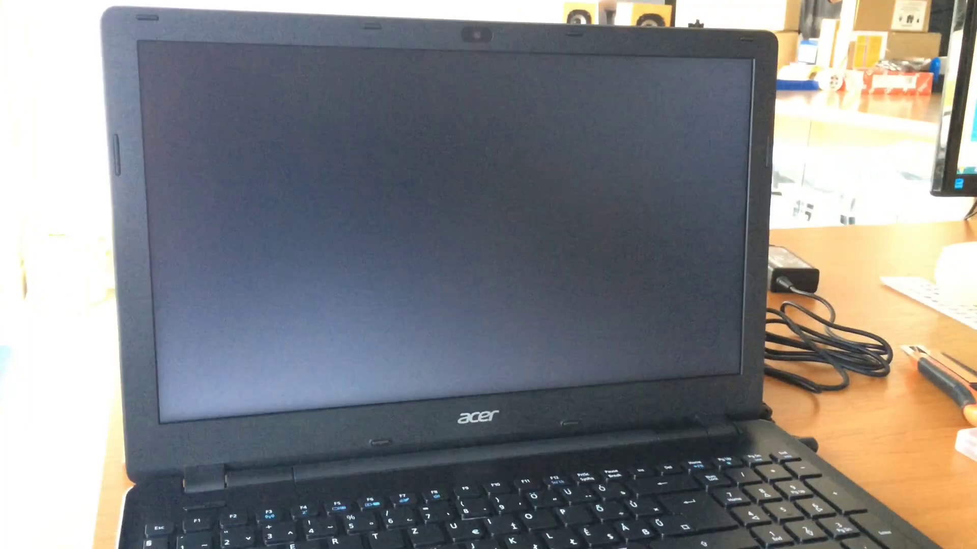